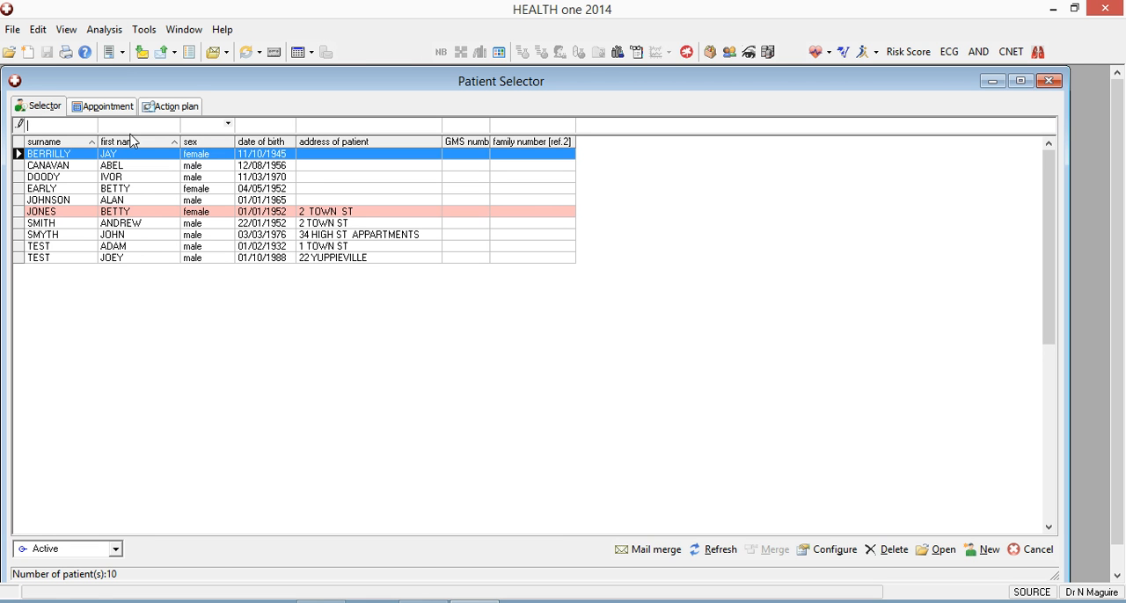
Create a new Query Plus database analysis named "hypertension flag".
{"action": "left_click", "coordinate": [110, 34]}
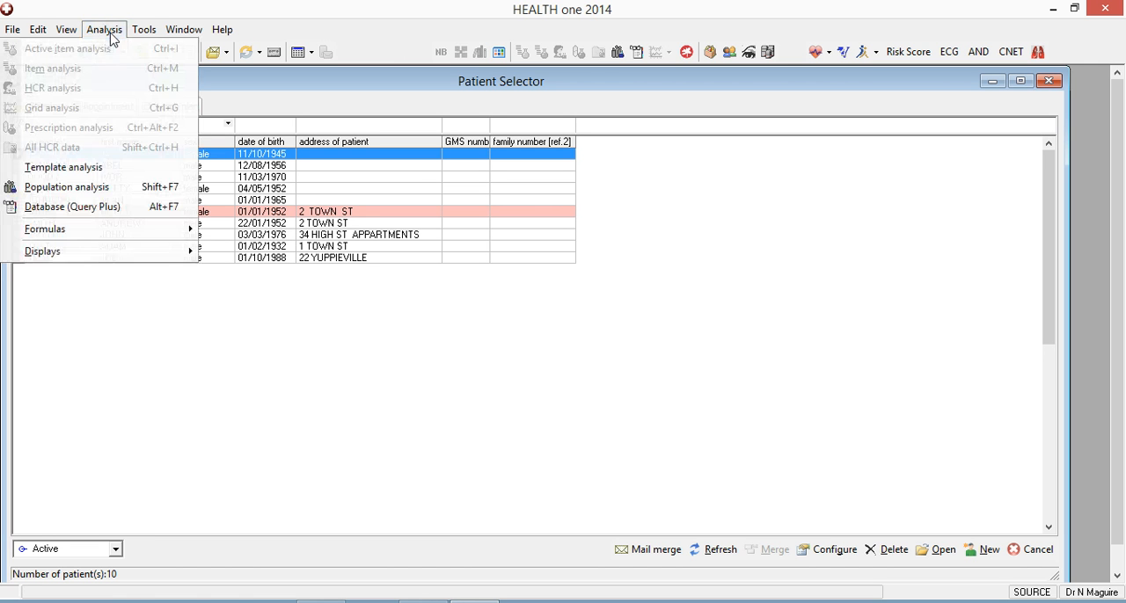
{"action": "left_click", "coordinate": [107, 209]}
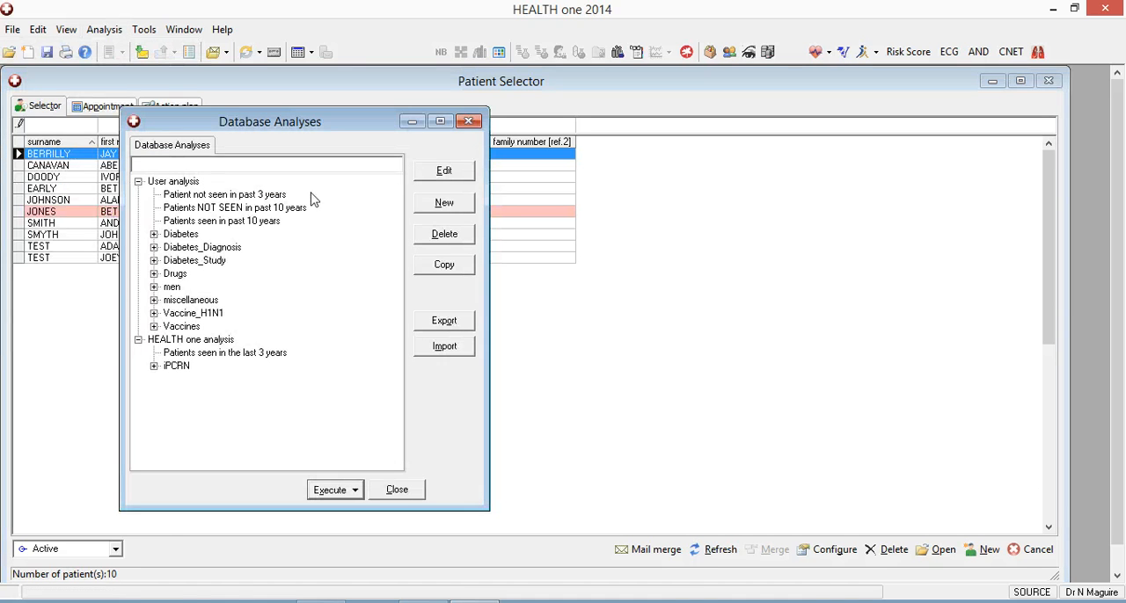
{"action": "left_click", "coordinate": [452, 204]}
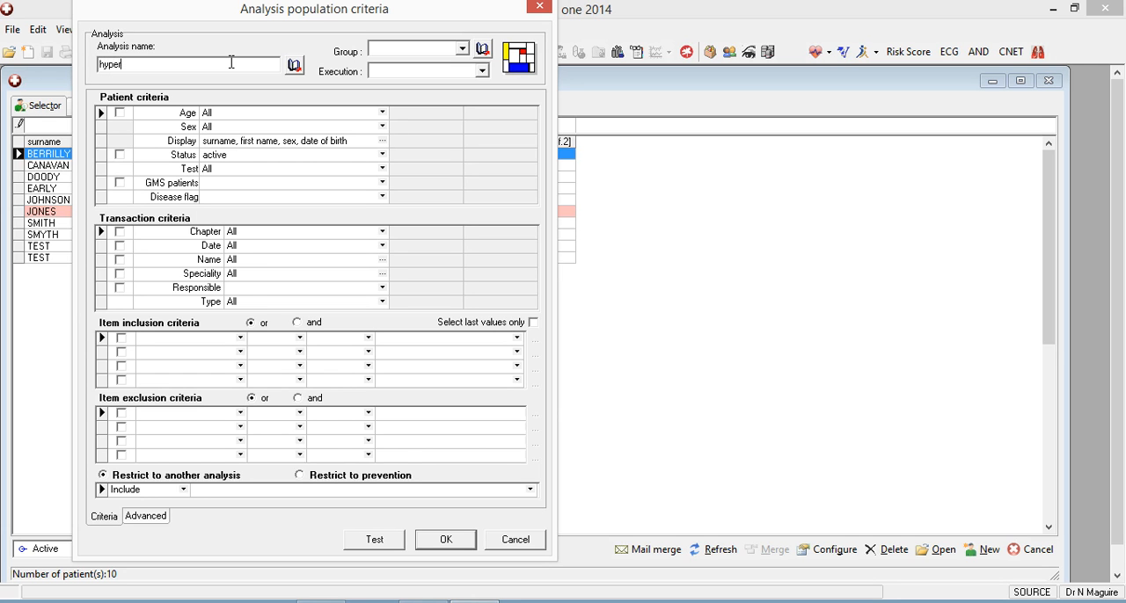
{"action": "type", "text": "hypertension flag"}
Exclude test patients from the analysis and restrict the transaction chapter to Medical.
{"action": "left_click", "coordinate": [384, 169]}
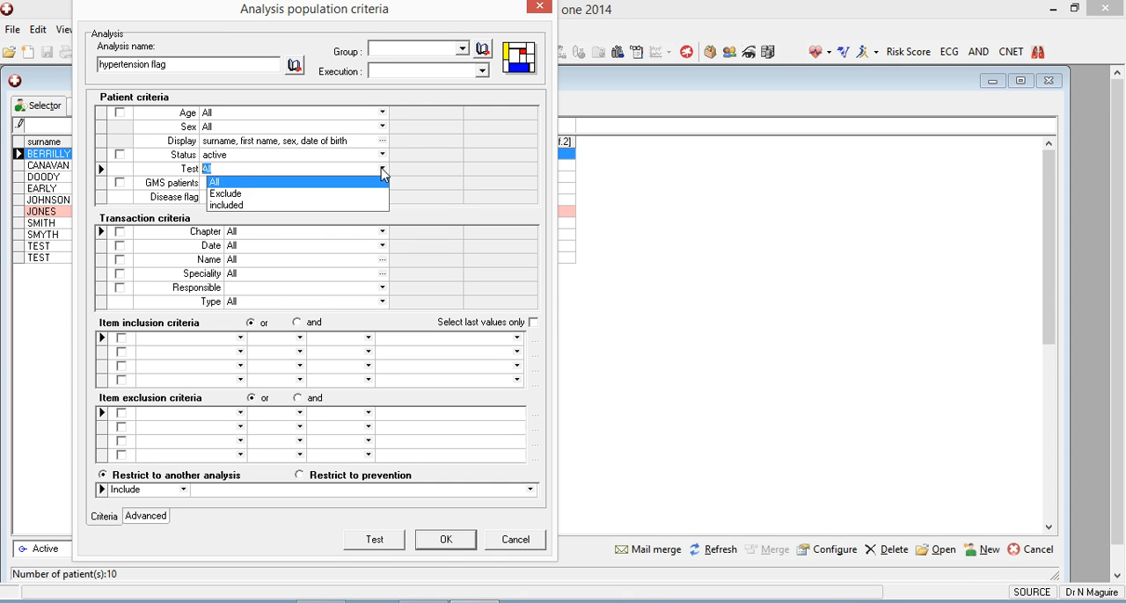
{"action": "left_click", "coordinate": [254, 193]}
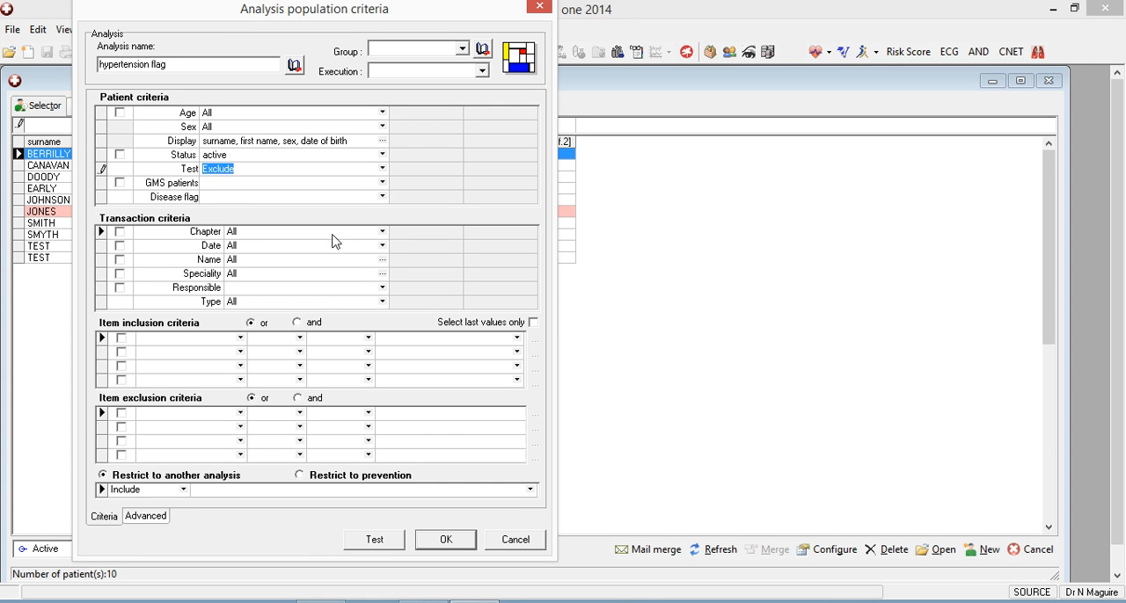
{"action": "left_click", "coordinate": [381, 231]}
{"action": "left_click", "coordinate": [250, 271]}
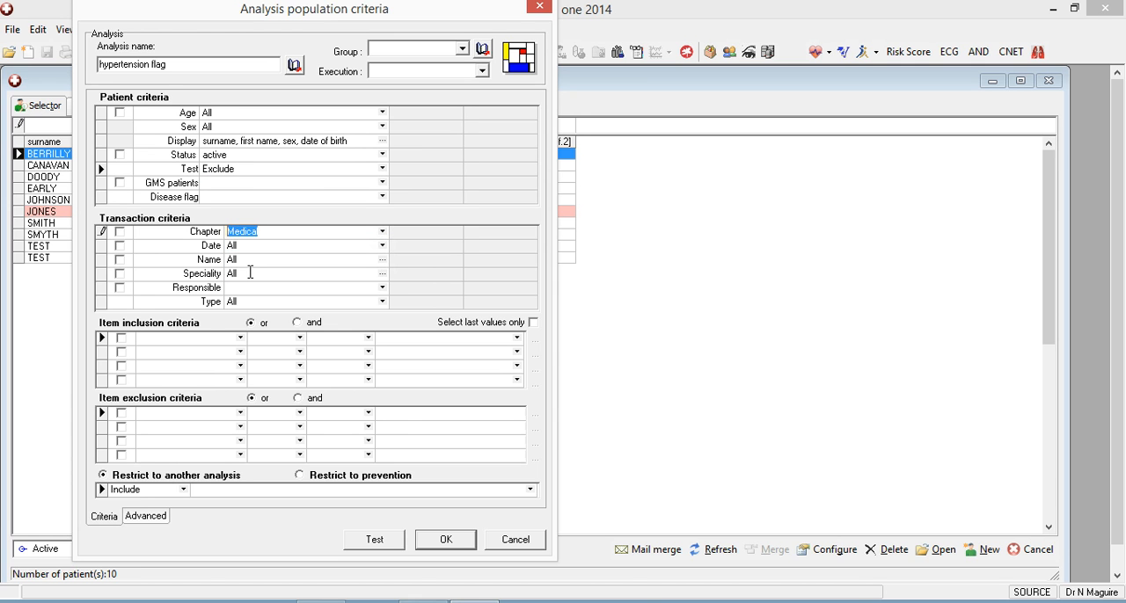
Add an item inclusion criterion for assessment whose content contains "hypertension;BP;HT;hiBP".
{"action": "left_click", "coordinate": [162, 340]}
{"action": "type", "text": "ass"}
{"action": "key", "text": "Return"}
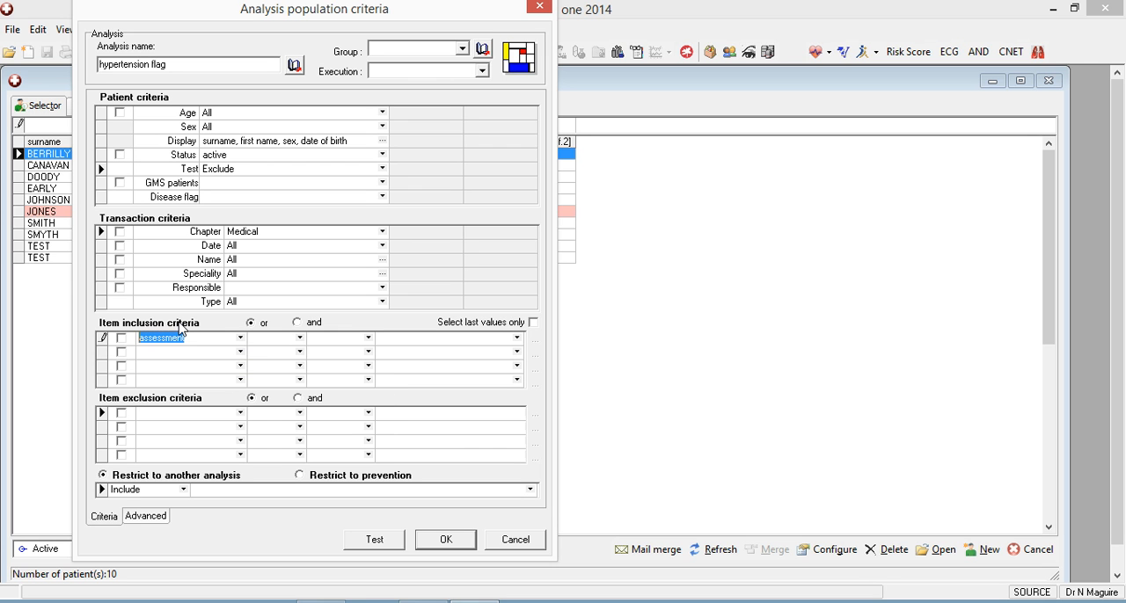
{"action": "left_click", "coordinate": [299, 339]}
{"action": "left_click", "coordinate": [397, 339]}
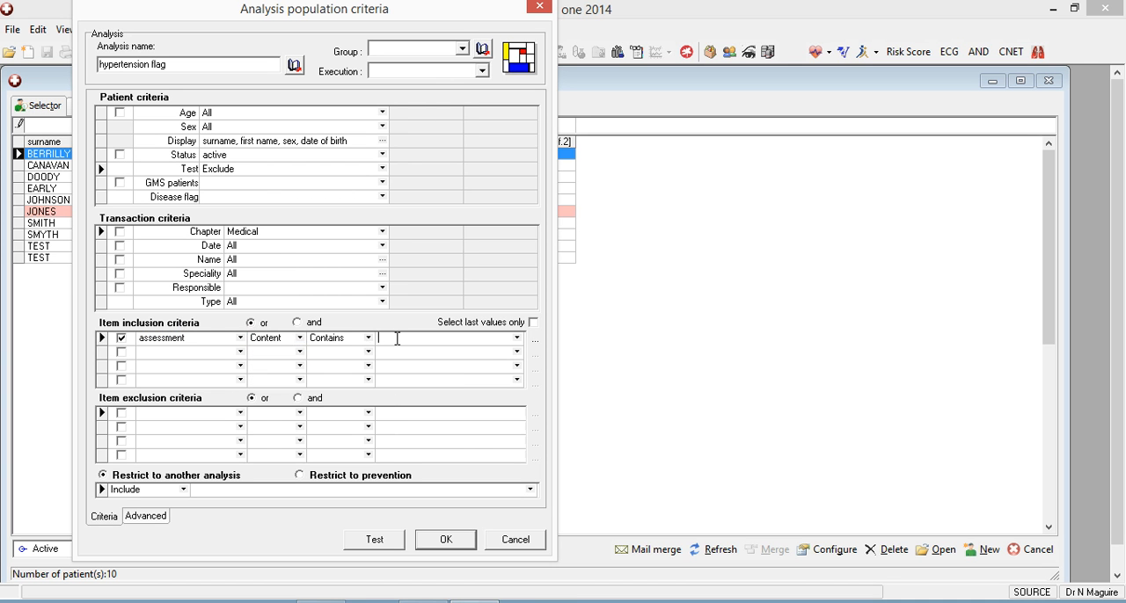
{"action": "type", "text": "hypertension;"}
{"action": "type", "text": "BP;HT;hiBP"}
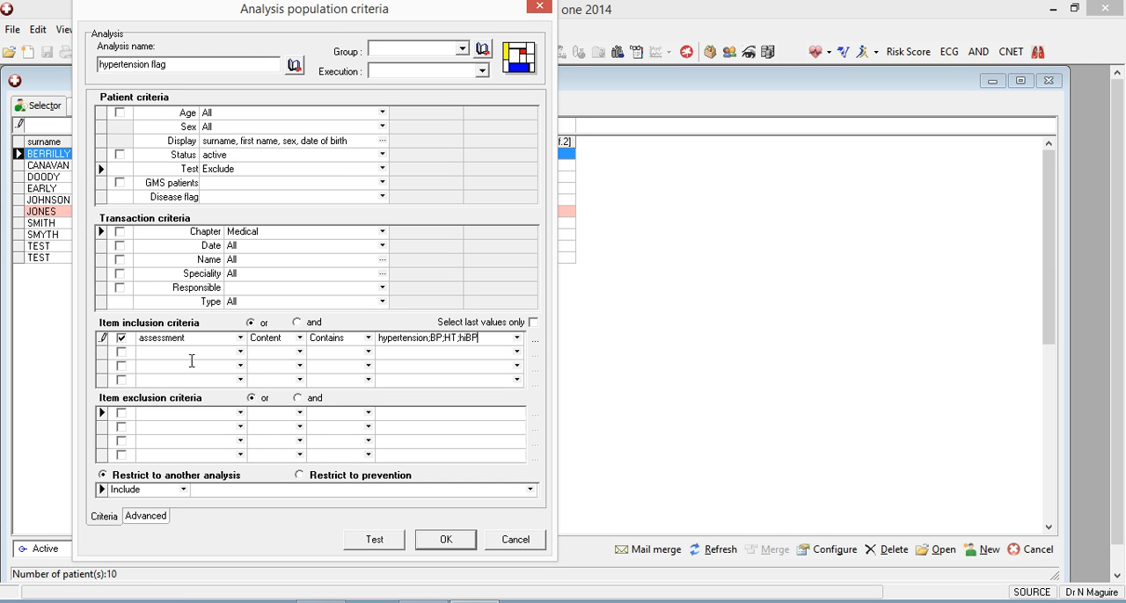
Set medical history as the item of the second inclusion criterion.
{"action": "left_click", "coordinate": [121, 352]}
{"action": "left_click", "coordinate": [163, 354]}
{"action": "left_click", "coordinate": [124, 353]}
{"action": "left_click", "coordinate": [151, 354]}
{"action": "type", "text": "medical"}
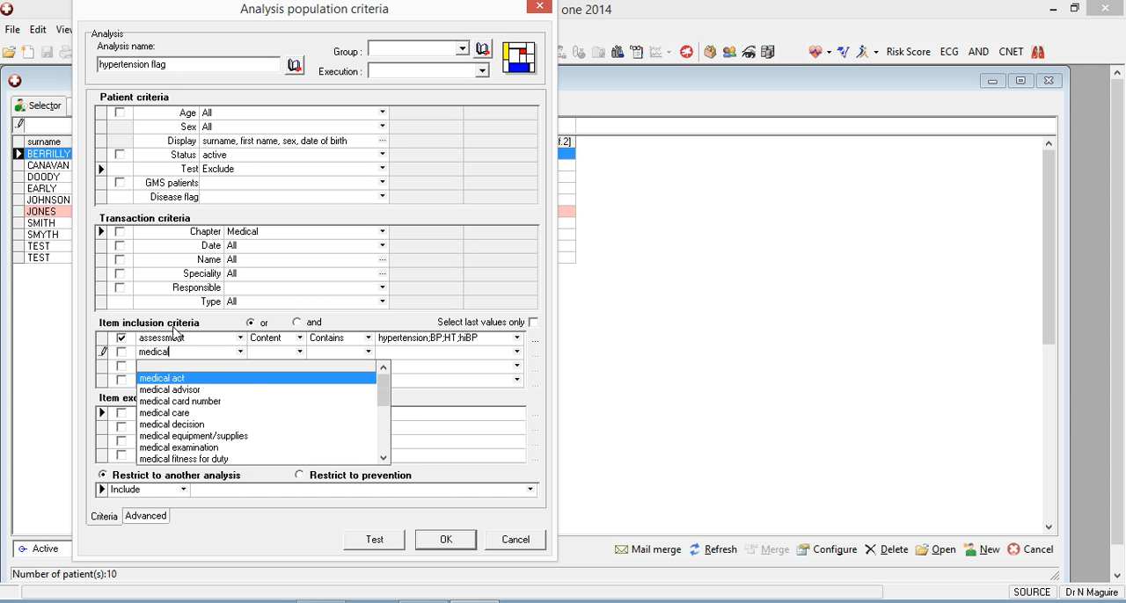
{"action": "type", "text": " hist"}
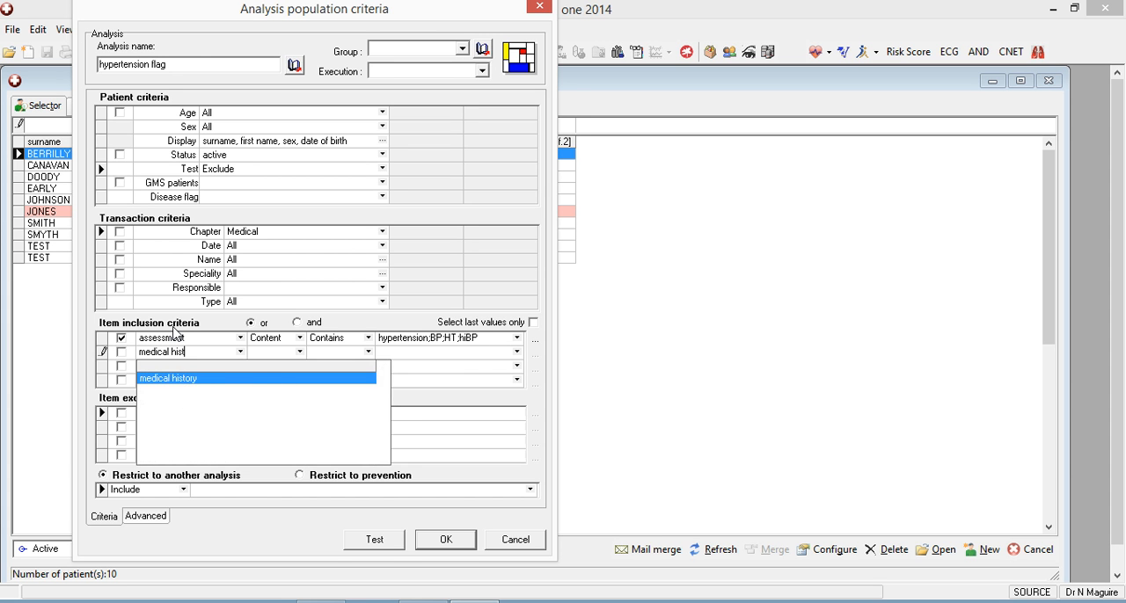
{"action": "left_click", "coordinate": [216, 378]}
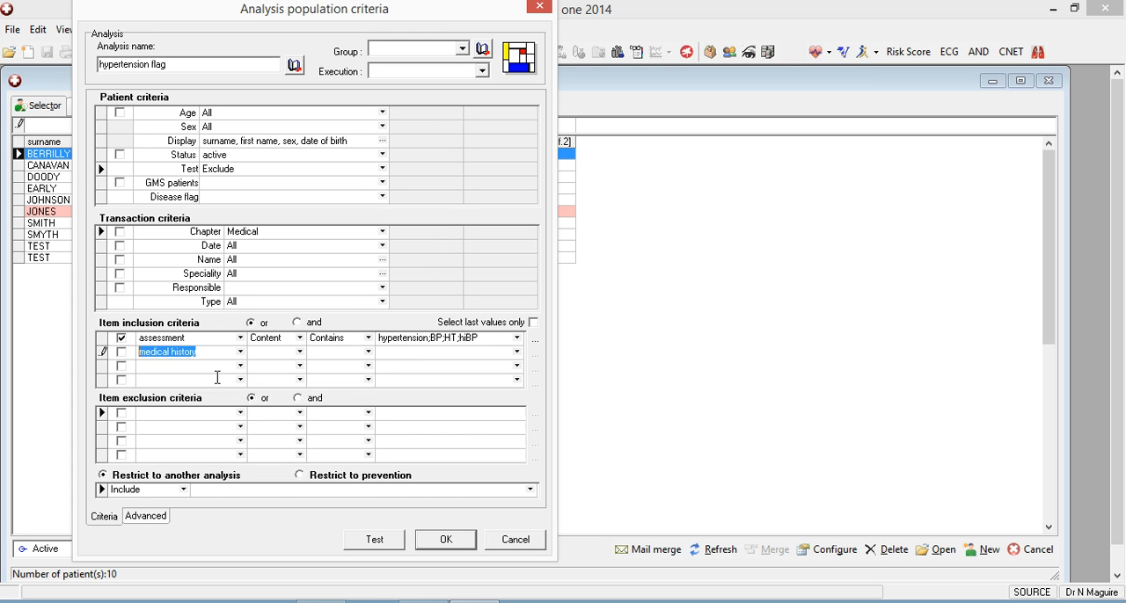
Copy the assessment search terms "hypertension;BP;HT;hiBP" into the medical history criterion and enable that row.
{"action": "left_click", "coordinate": [124, 354]}
{"action": "left_click", "coordinate": [405, 352]}
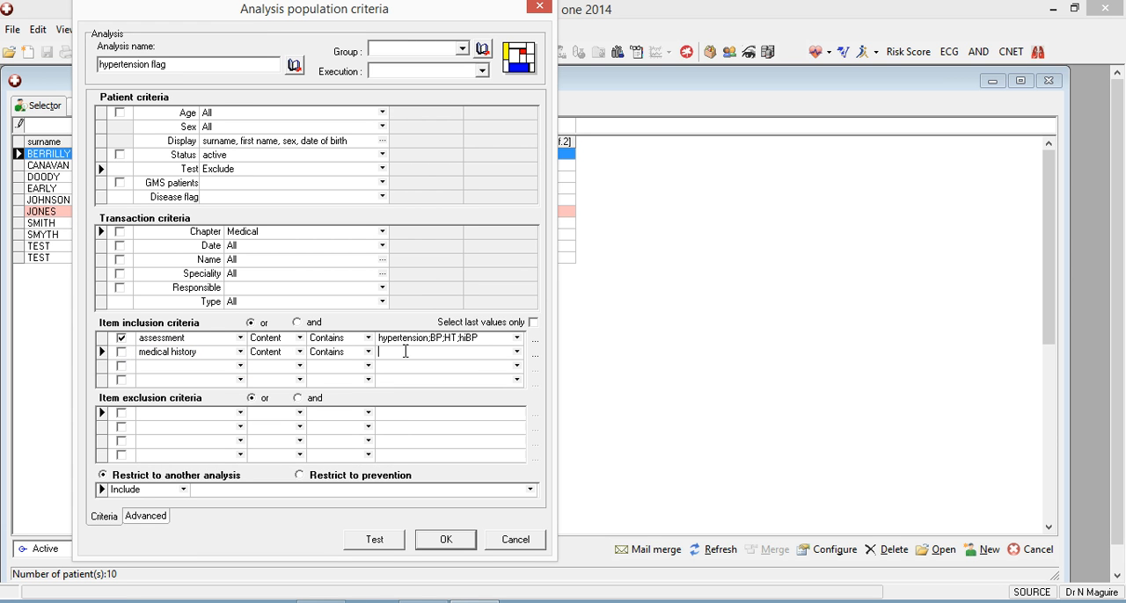
{"action": "left_click", "coordinate": [493, 340]}
{"action": "left_click_drag", "start_coordinate": [493, 339], "coordinate": [365, 347]}
{"action": "key", "text": "ctrl+c"}
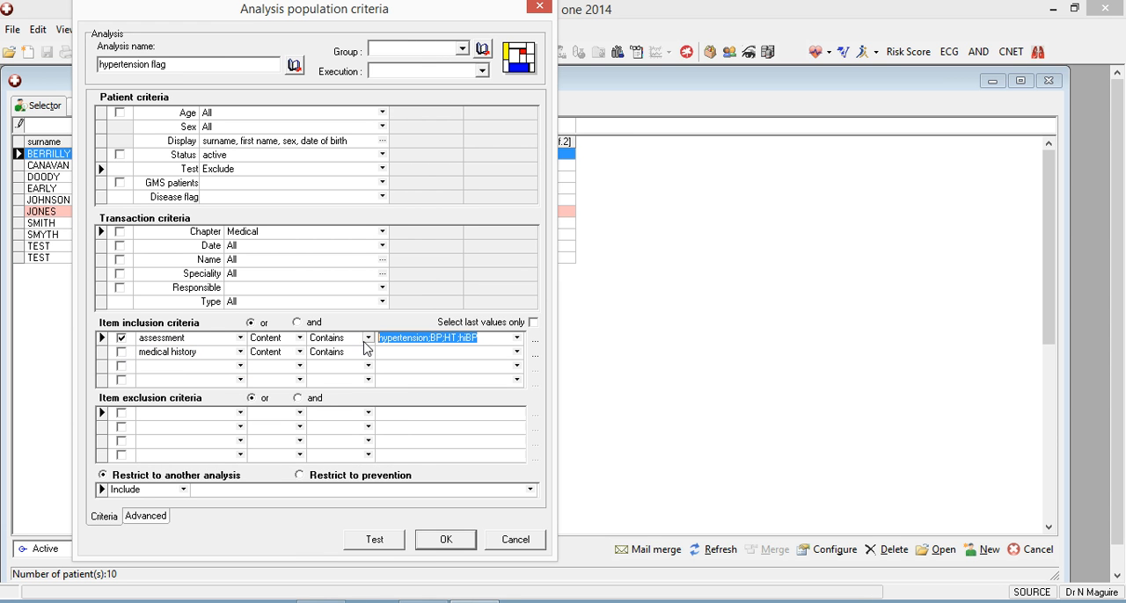
{"action": "left_click", "coordinate": [406, 355]}
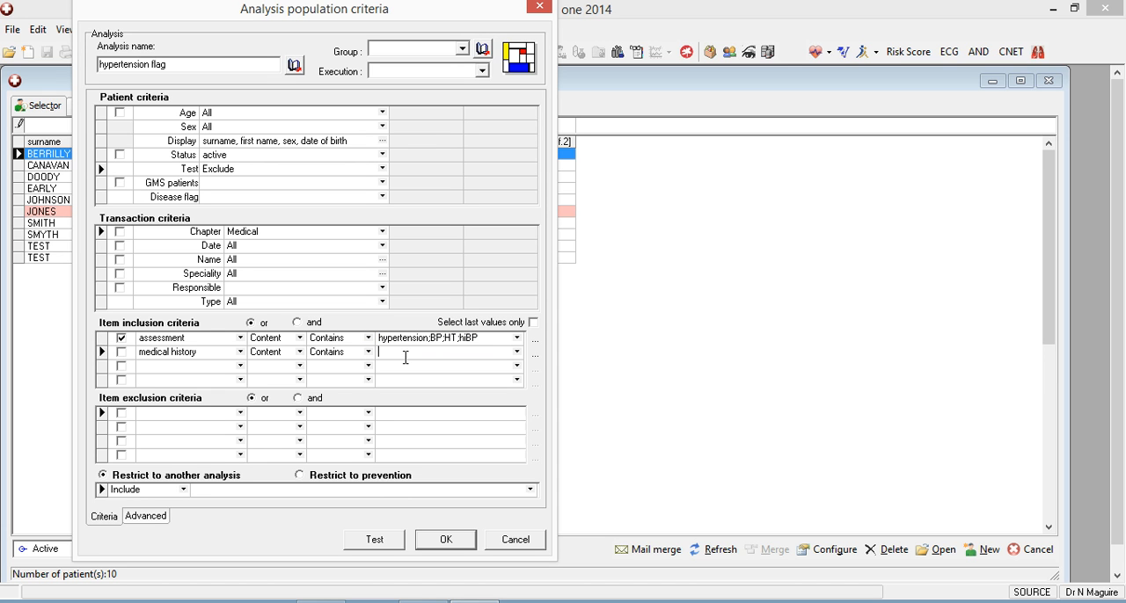
{"action": "key", "text": "ctrl+v"}
{"action": "left_click", "coordinate": [121, 352]}
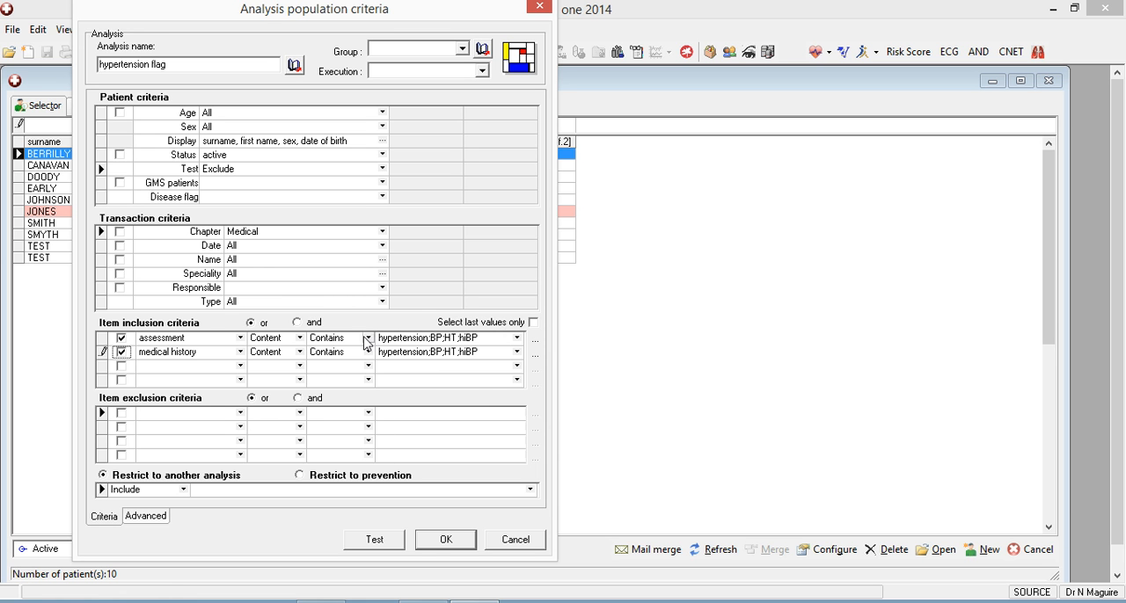
Save the hypertension flag analysis and execute it.
{"action": "left_click", "coordinate": [439, 541]}
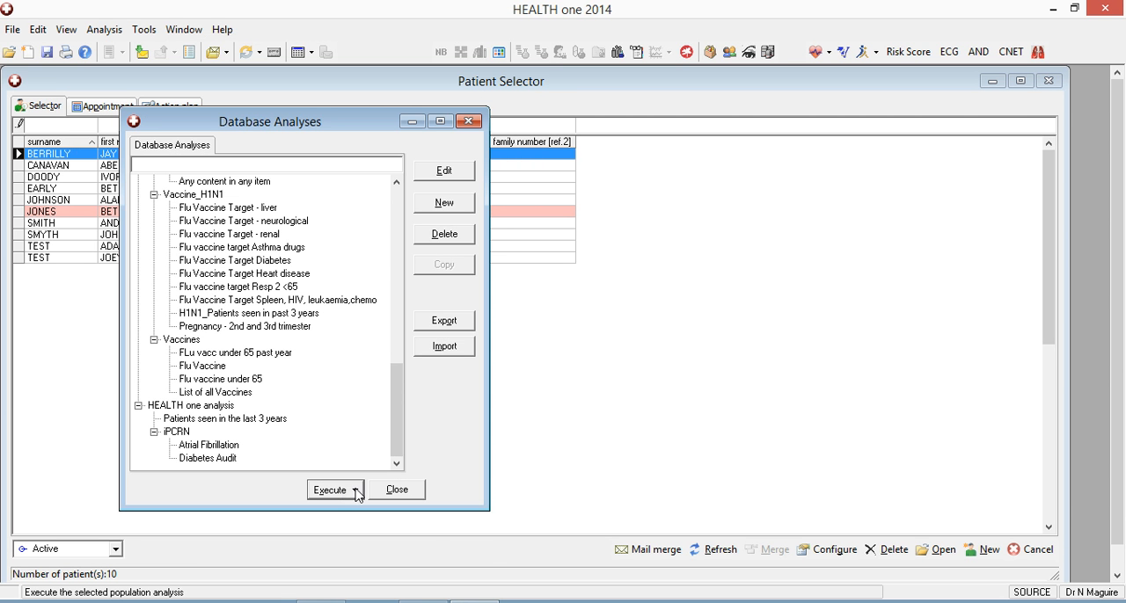
{"action": "mouse_move", "coordinate": [393, 451]}
{"action": "left_mouse_down"}
{"action": "mouse_move", "coordinate": [419, 240]}
{"action": "mouse_move", "coordinate": [402, 246]}
{"action": "mouse_move", "coordinate": [386, 451]}
{"action": "left_mouse_up"}
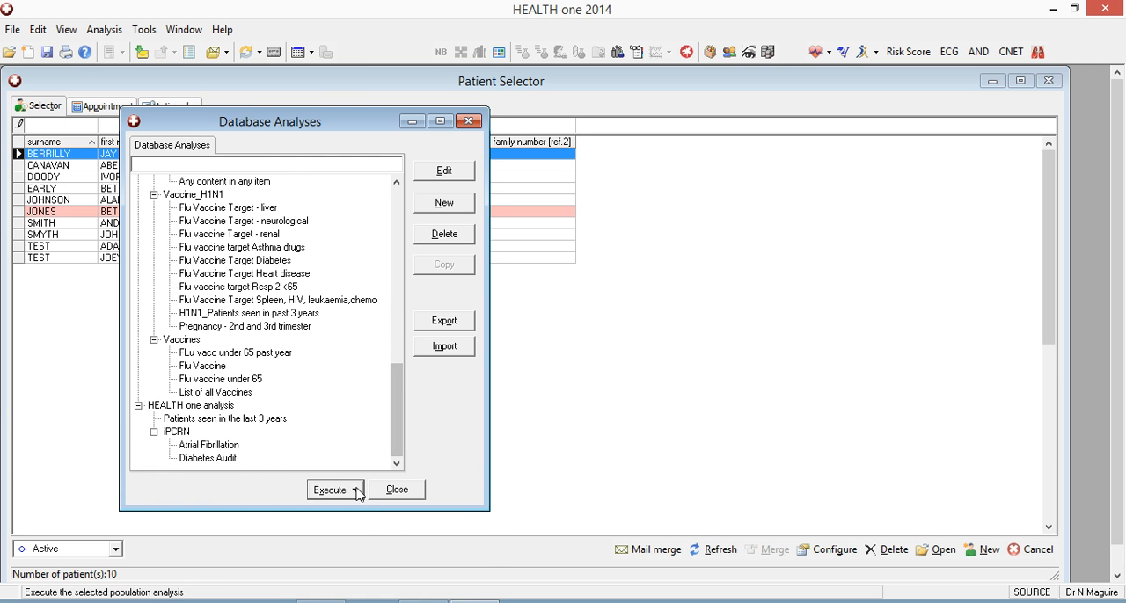
{"action": "left_click", "coordinate": [357, 492]}
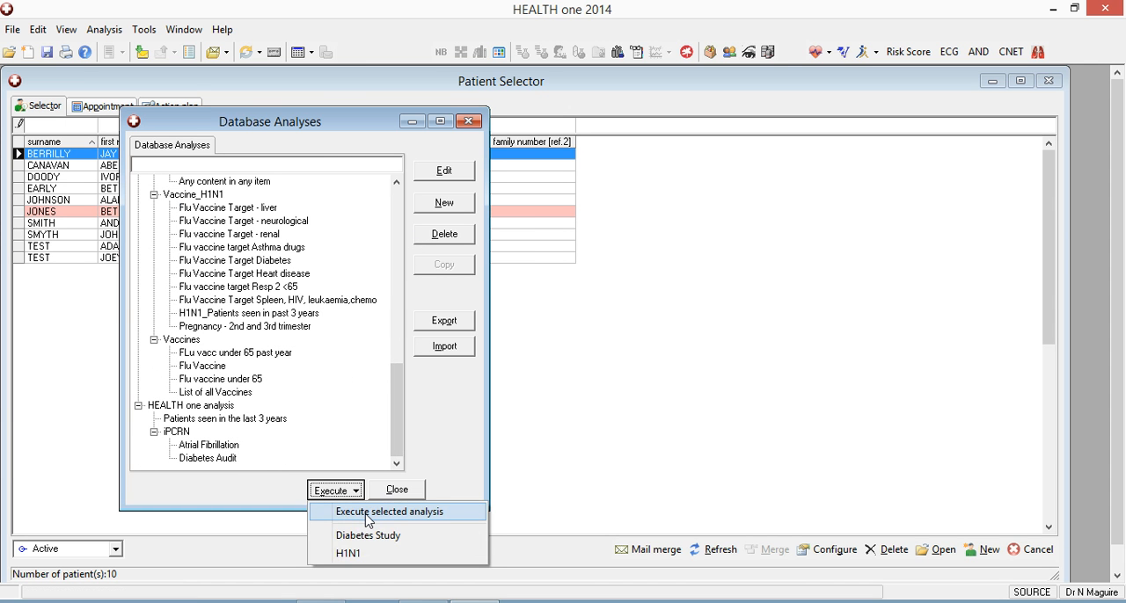
{"action": "left_click", "coordinate": [369, 518]}
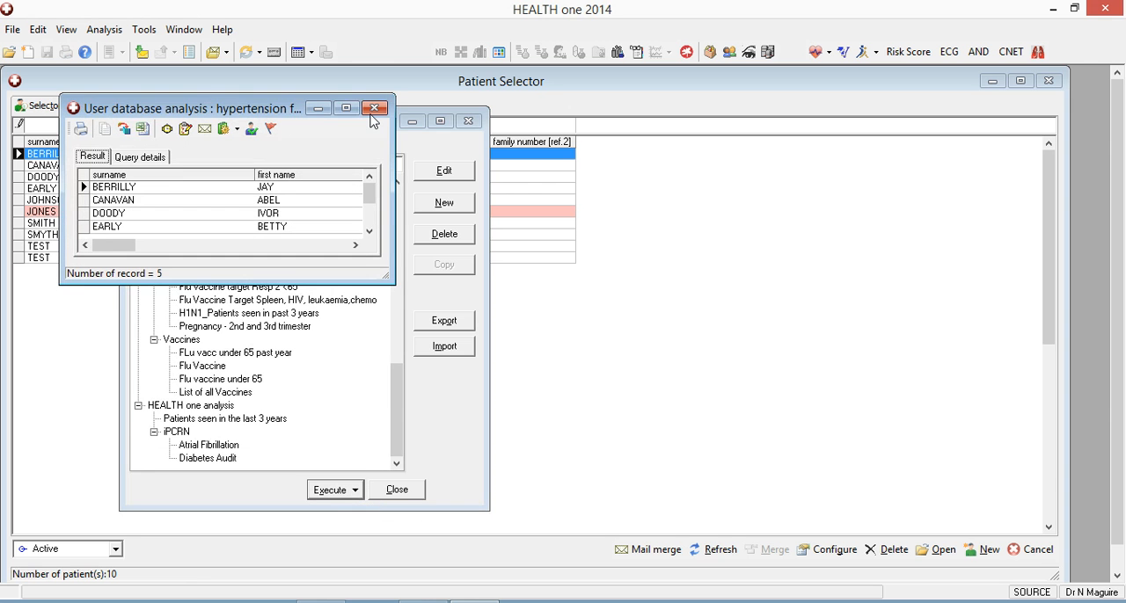
Maximise the analysis results and select all listed patients.
{"action": "left_click", "coordinate": [350, 109]}
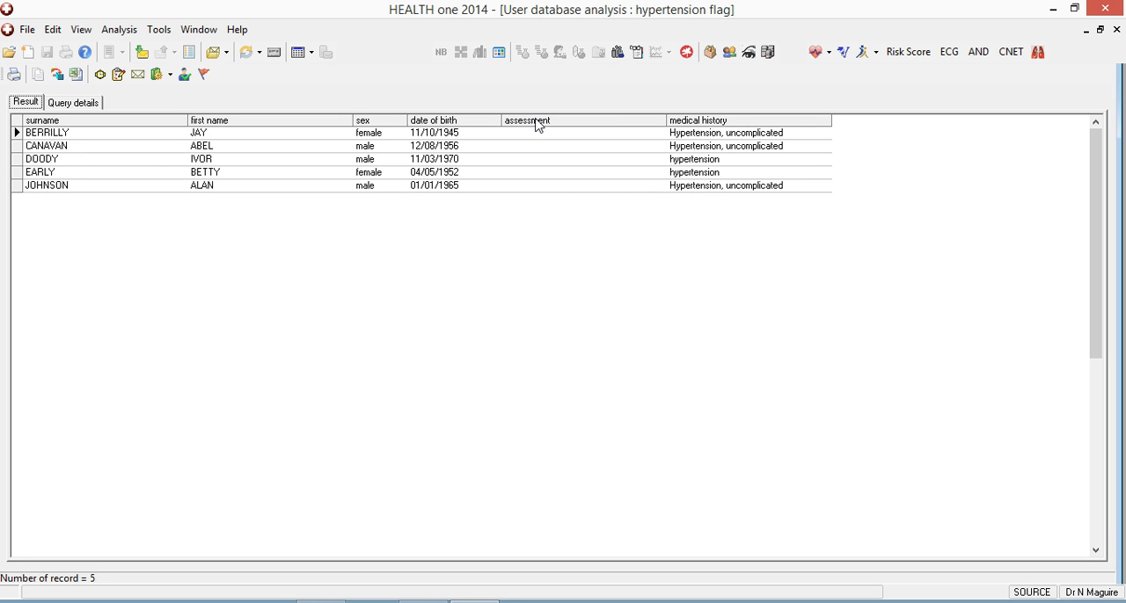
{"action": "left_click", "coordinate": [18, 124]}
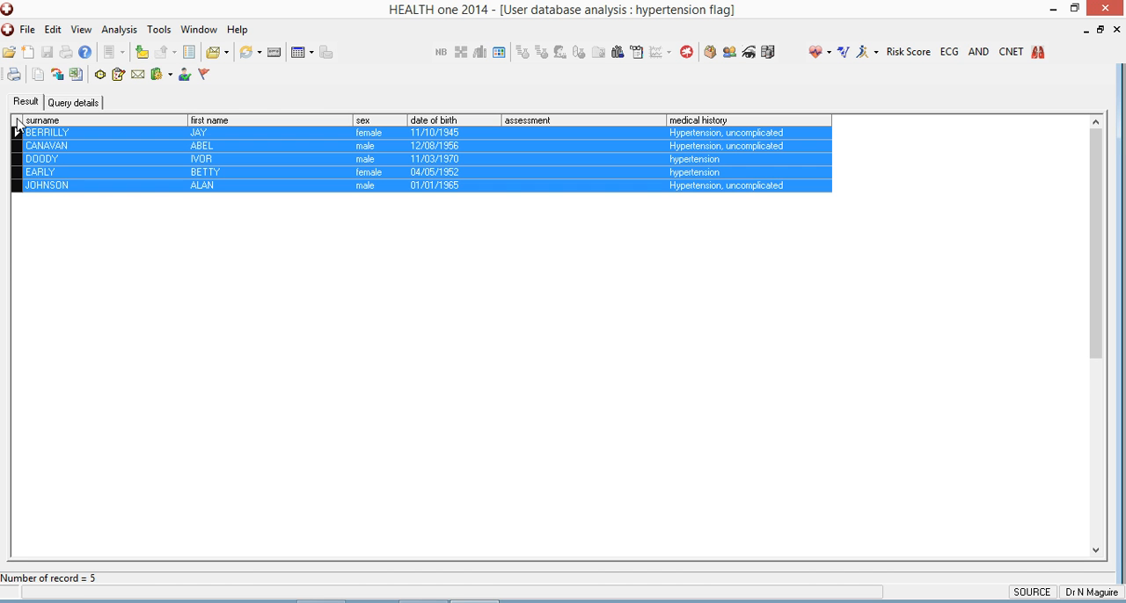
Search the disease flag configuration for terms matching "hyperte" and leave it without saving.
{"action": "left_click", "coordinate": [204, 75]}
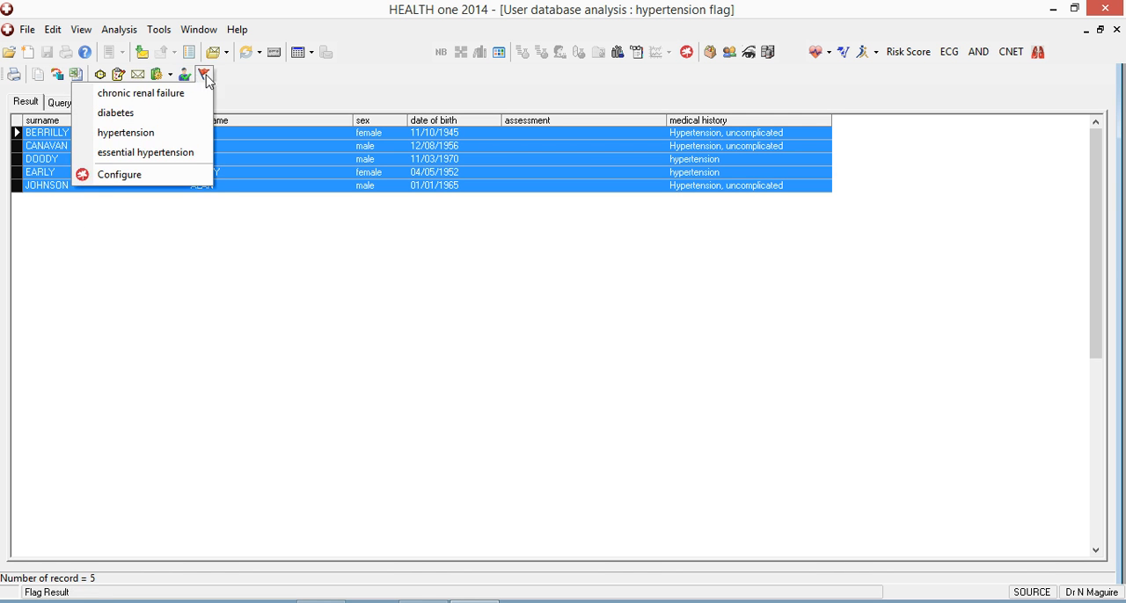
{"action": "mouse_move", "coordinate": [185, 76]}
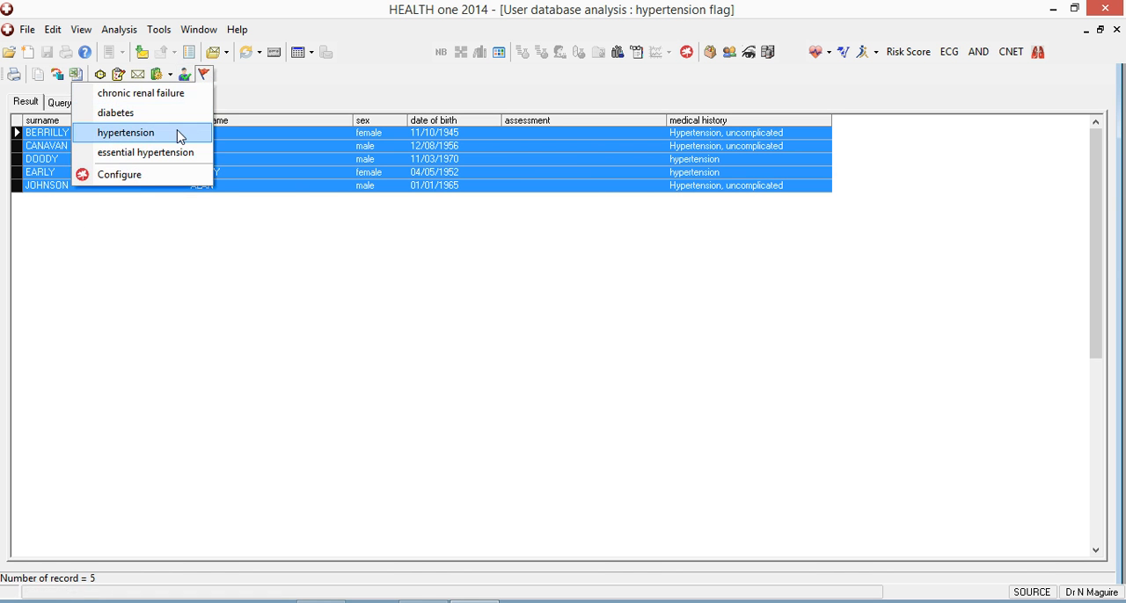
{"action": "left_click", "coordinate": [163, 175]}
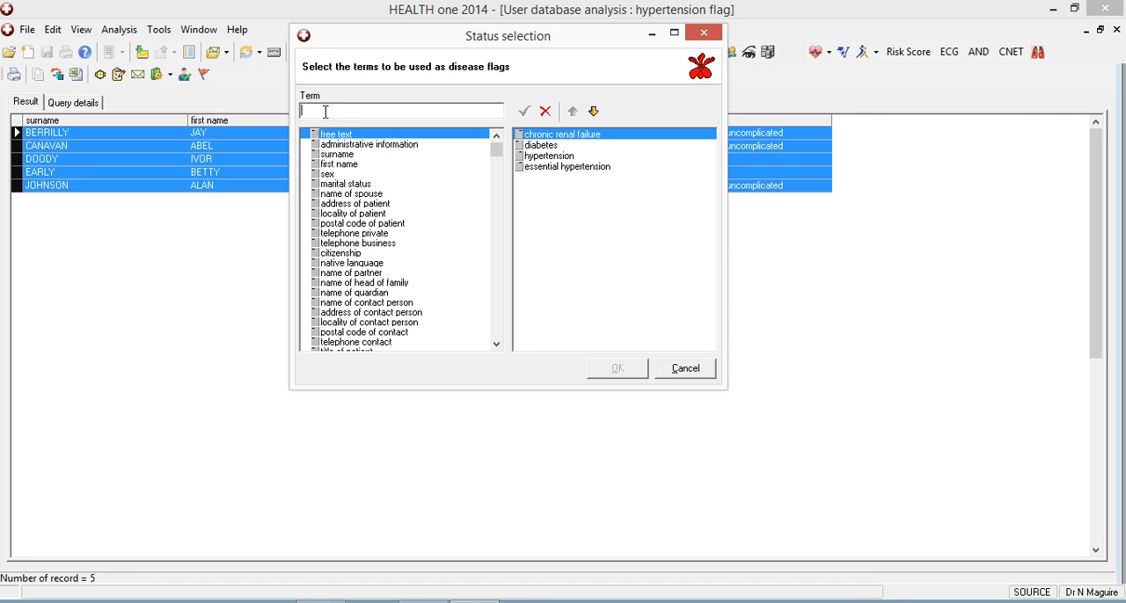
{"action": "type", "text": "hyper"}
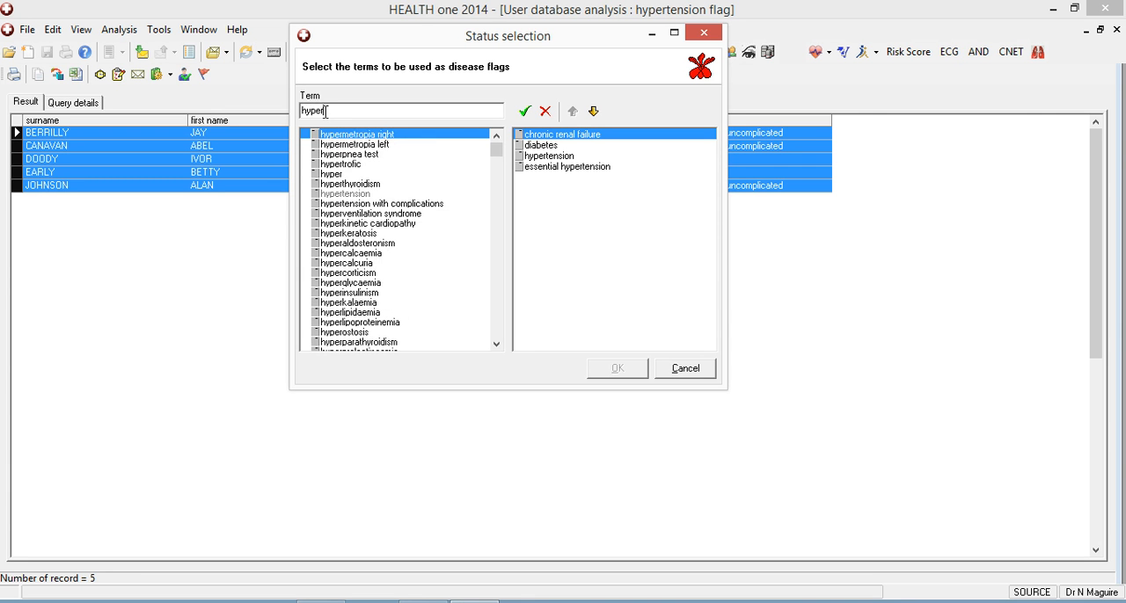
{"action": "type", "text": "te"}
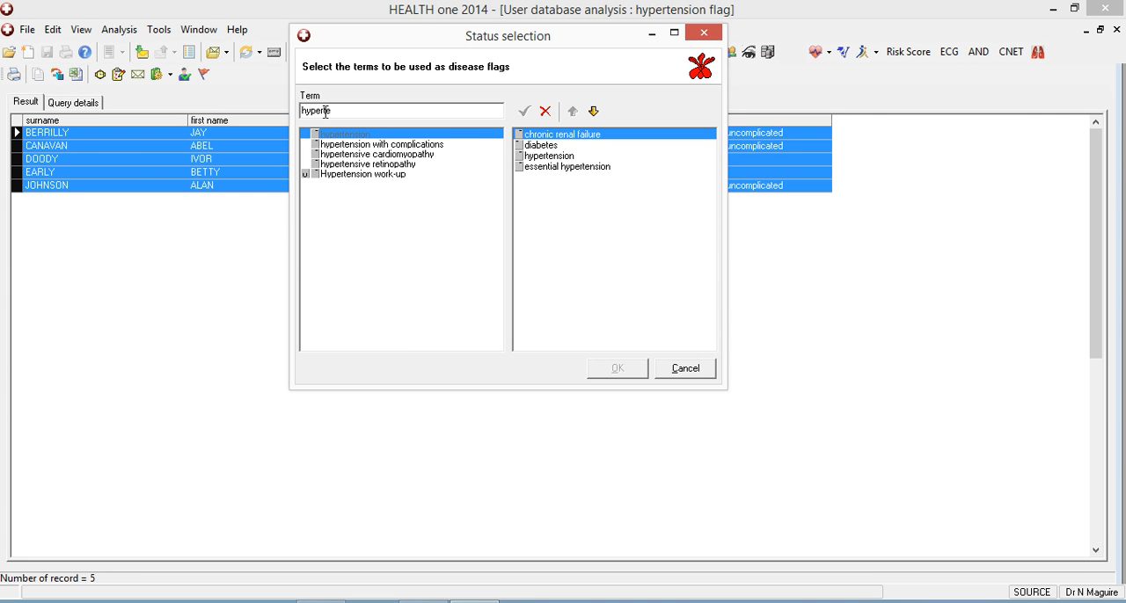
{"action": "left_click_drag", "start_coordinate": [343, 134], "coordinate": [548, 191]}
{"action": "left_click", "coordinate": [686, 368]}
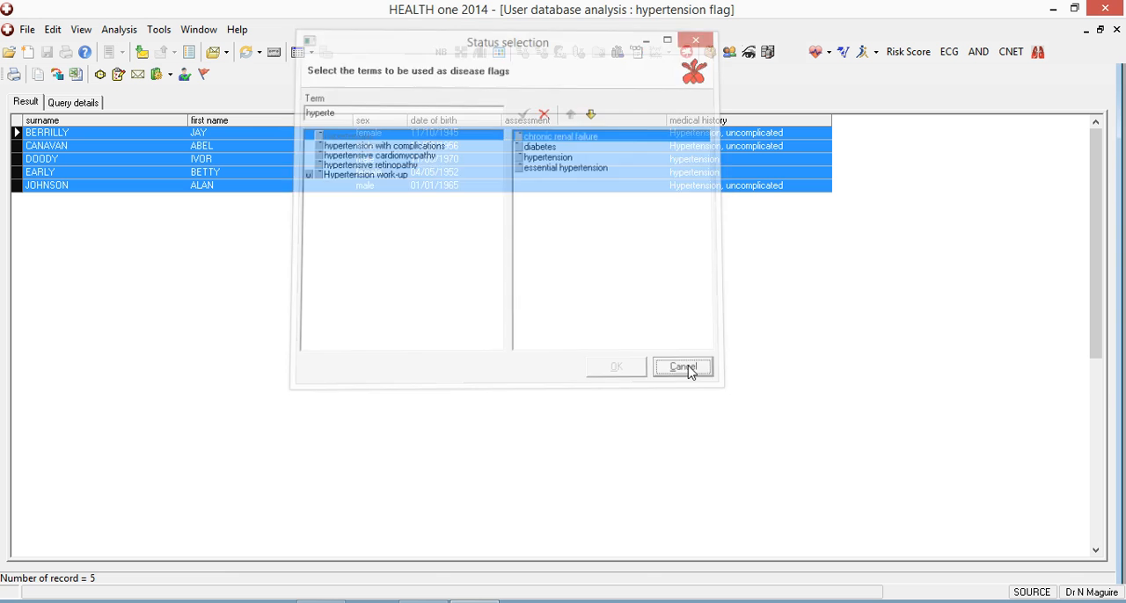
Apply the "hypertension" disease flag to the selected patients and close the results.
{"action": "left_click", "coordinate": [203, 76]}
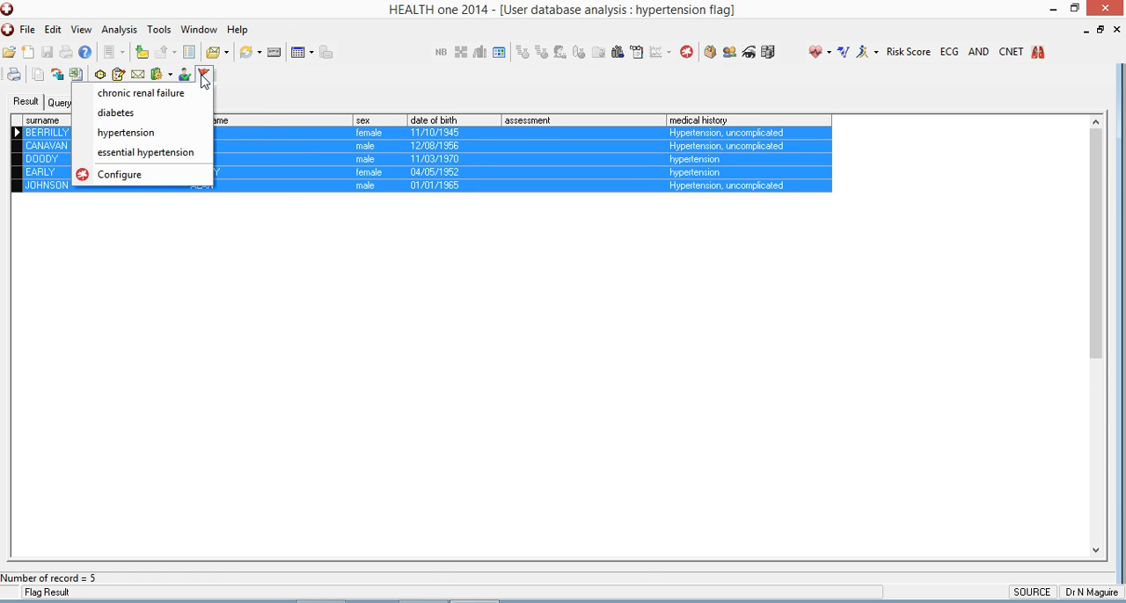
{"action": "left_click", "coordinate": [150, 134]}
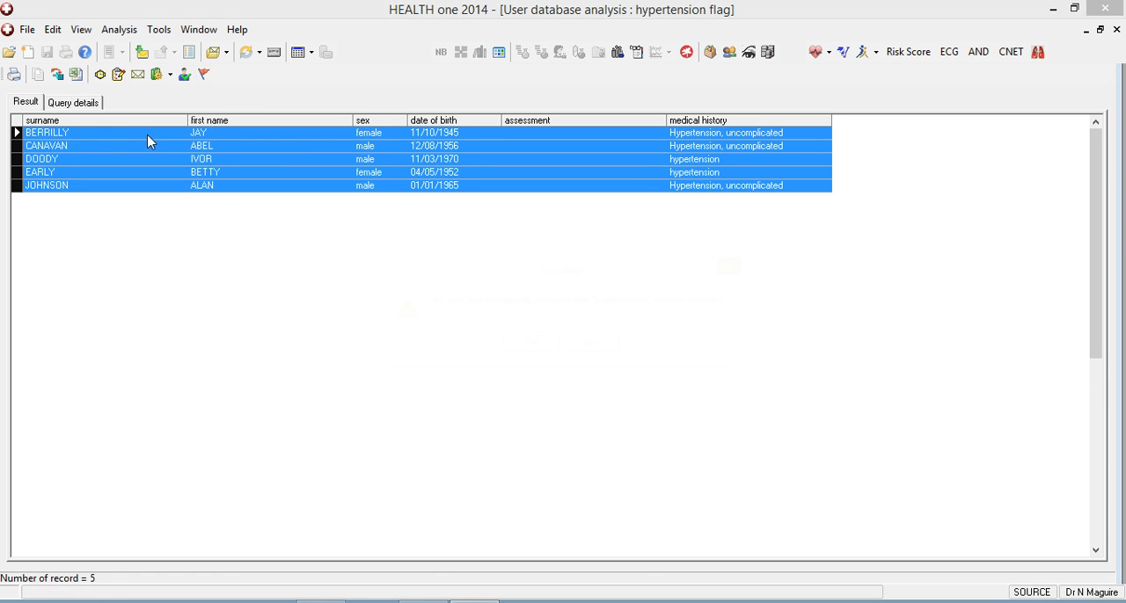
{"action": "left_click", "coordinate": [526, 348]}
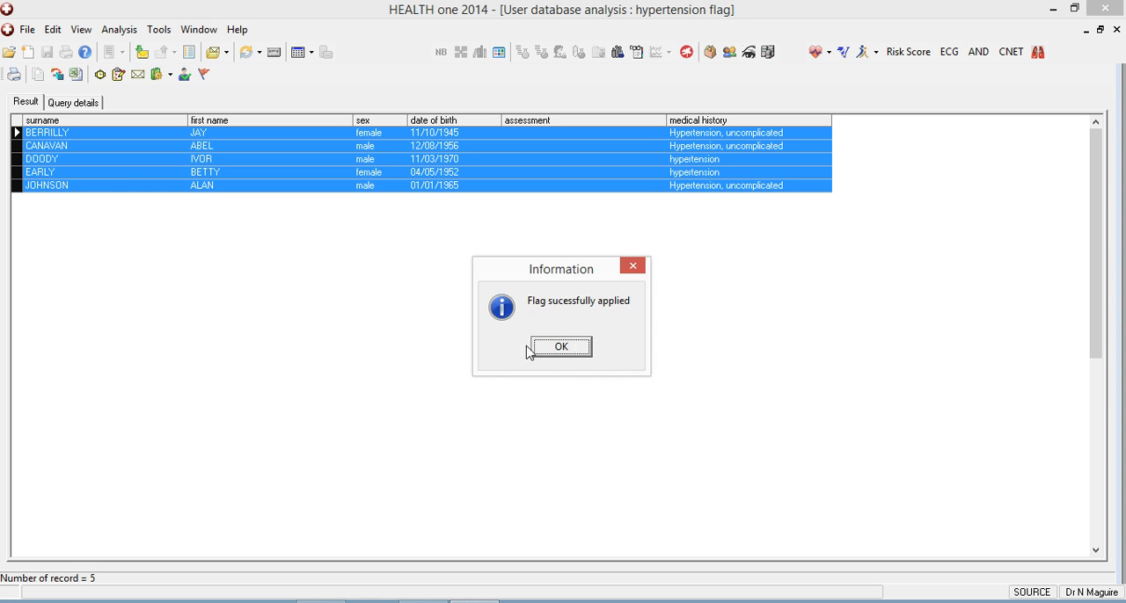
{"action": "left_click", "coordinate": [561, 347]}
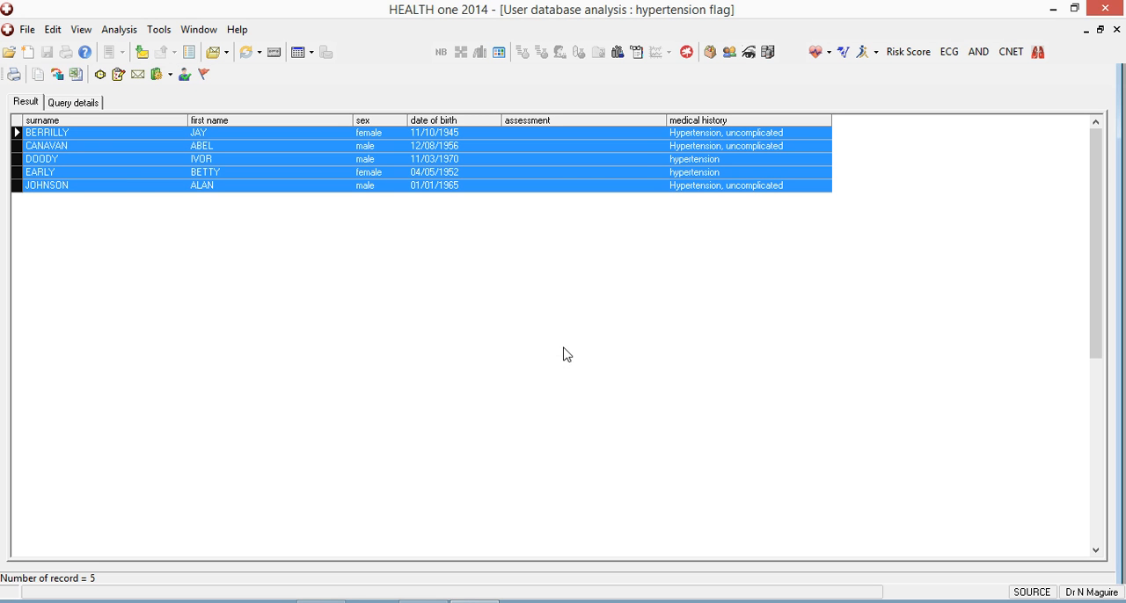
{"action": "left_click", "coordinate": [1116, 30]}
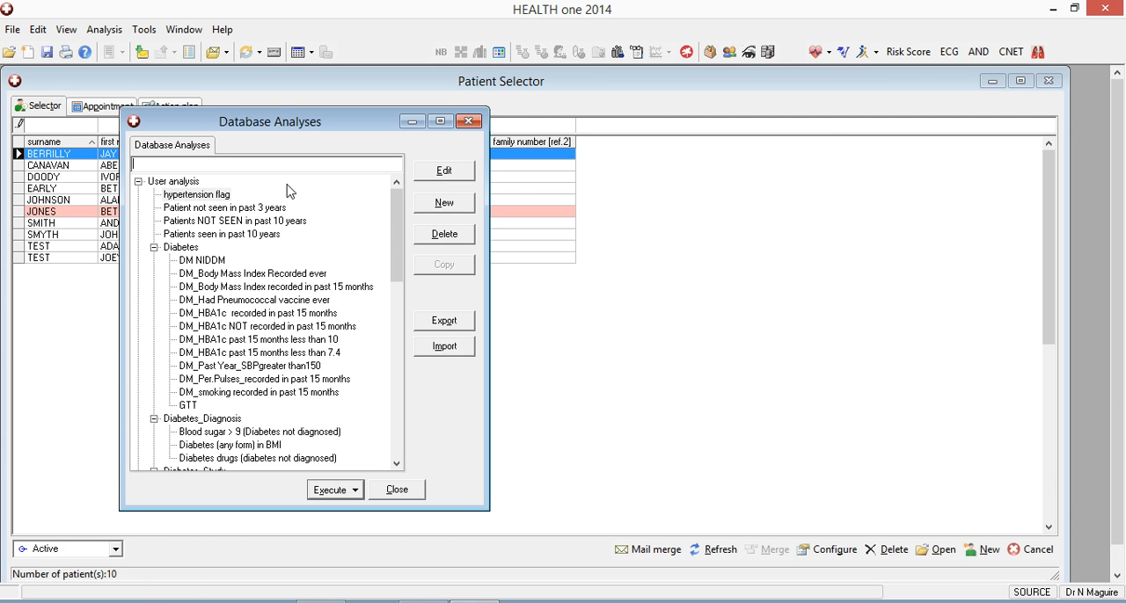
Start a new database analysis with the disease flag criterion set to "hypertension".
{"action": "left_click", "coordinate": [442, 205]}
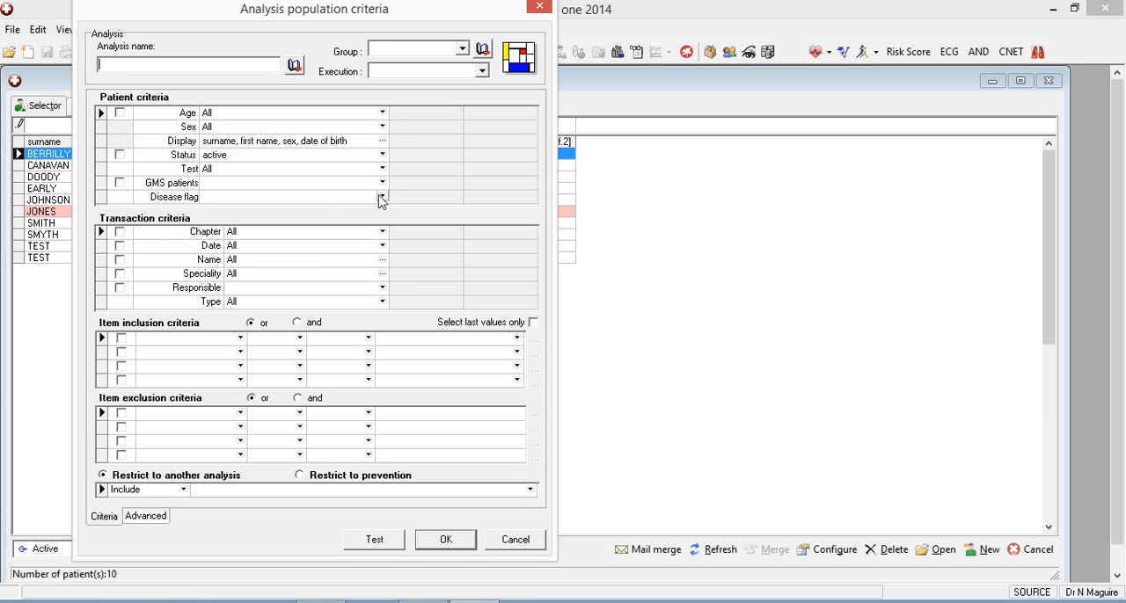
{"action": "left_click", "coordinate": [382, 198]}
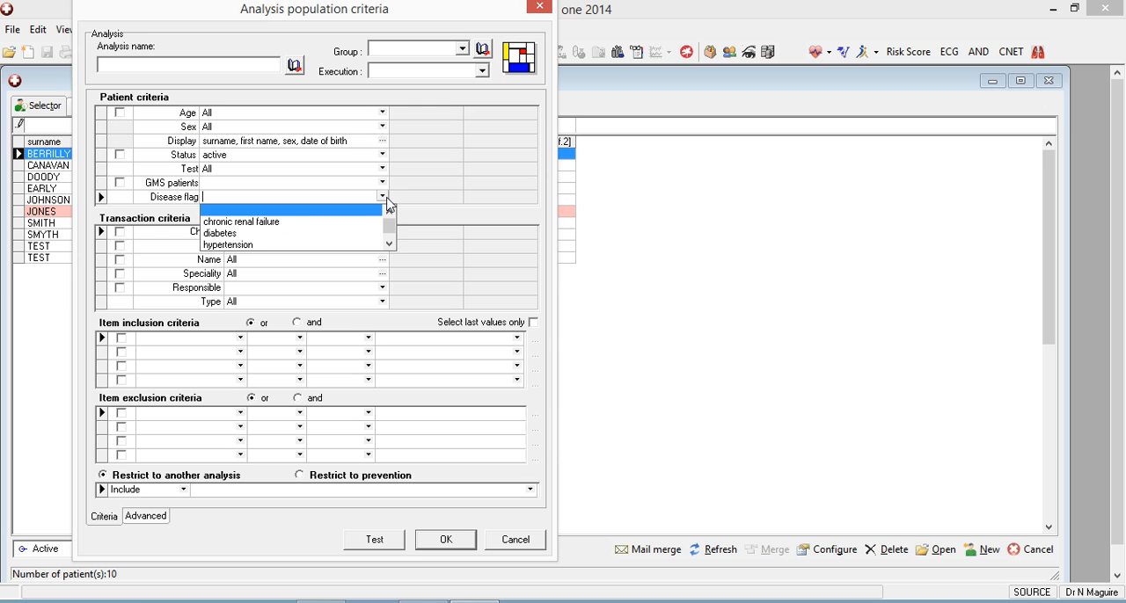
{"action": "left_click", "coordinate": [253, 245]}
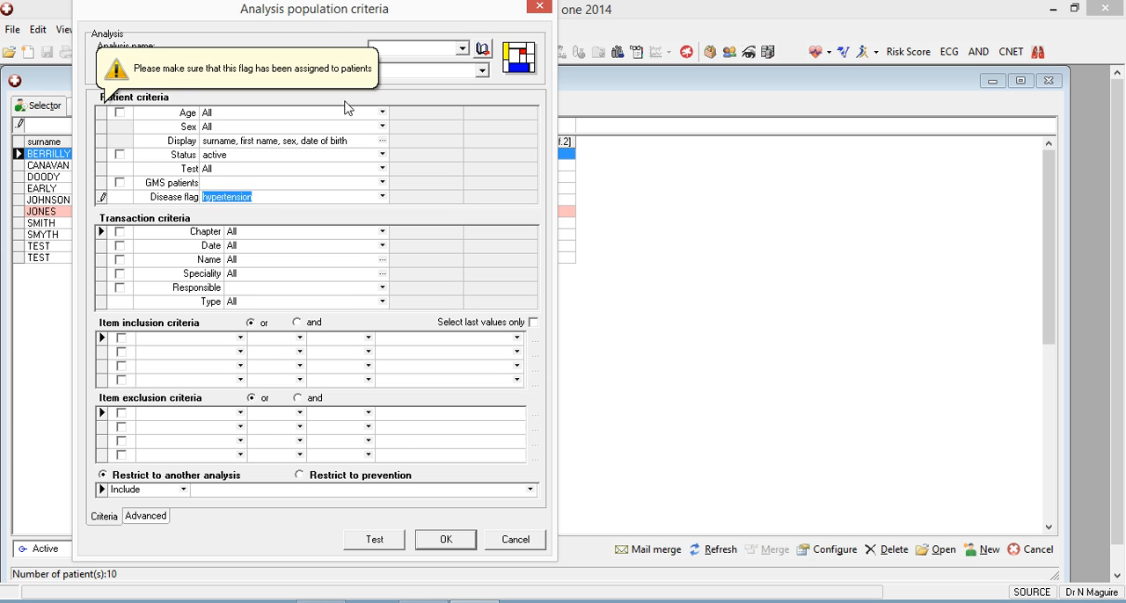
{"action": "left_click", "coordinate": [402, 141]}
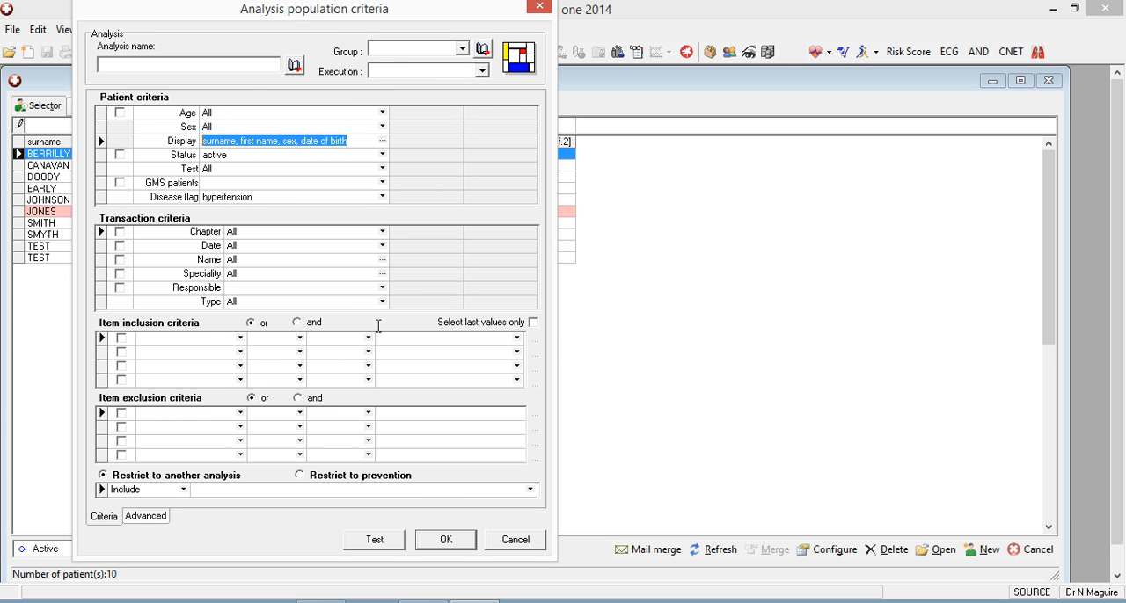
Name the analysis "new hypertenison", test it, and close the results and the database analyses without saving.
{"action": "left_click", "coordinate": [373, 540]}
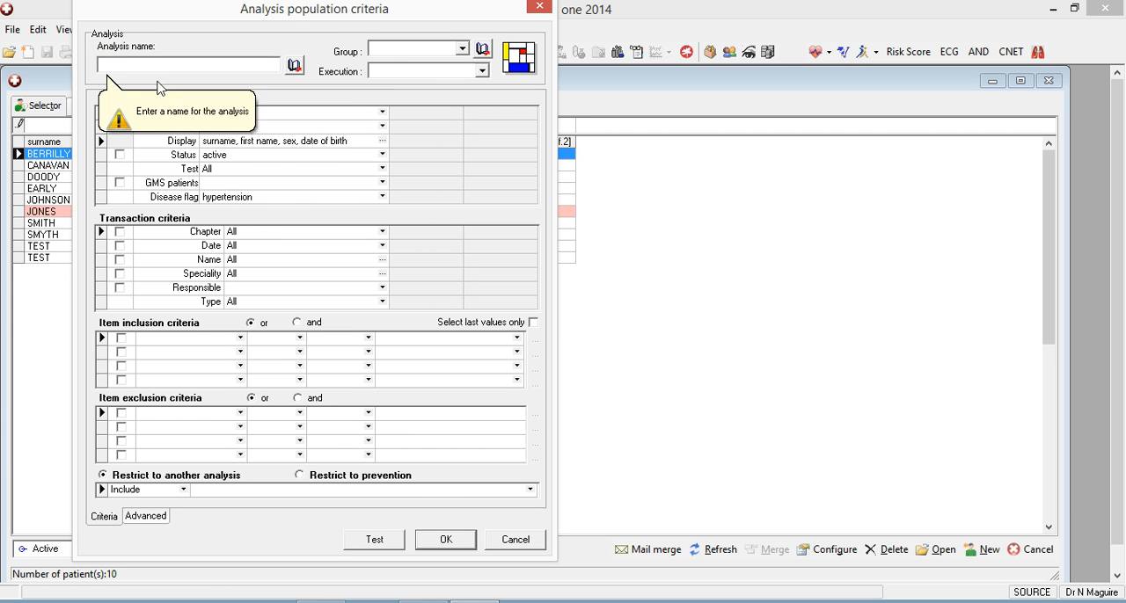
{"action": "type", "text": "ne"}
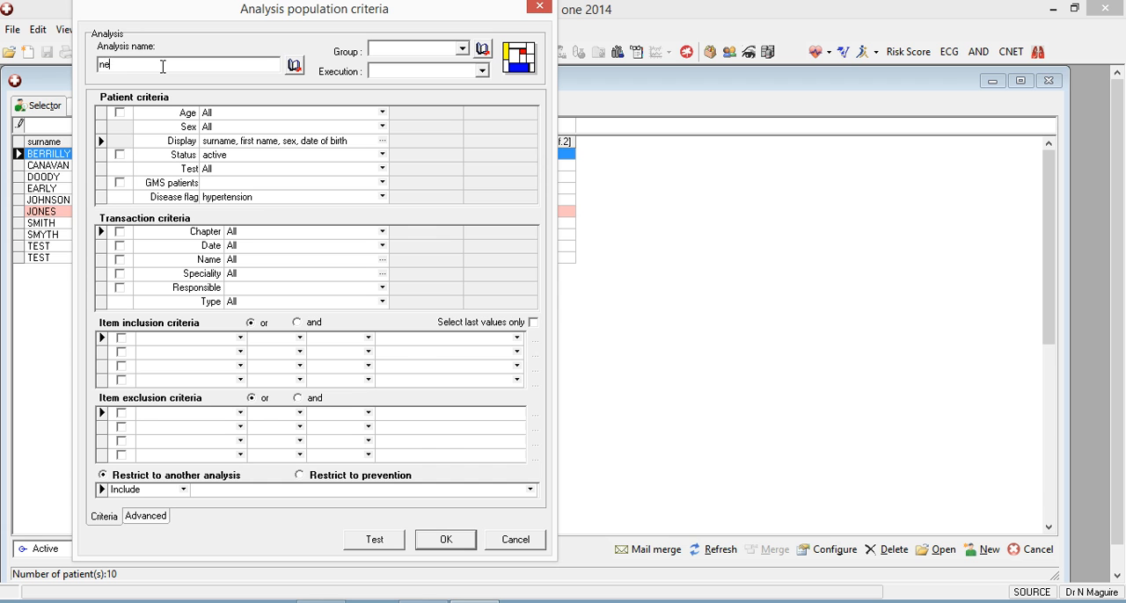
{"action": "type", "text": "w hypertenison"}
{"action": "left_click", "coordinate": [380, 538]}
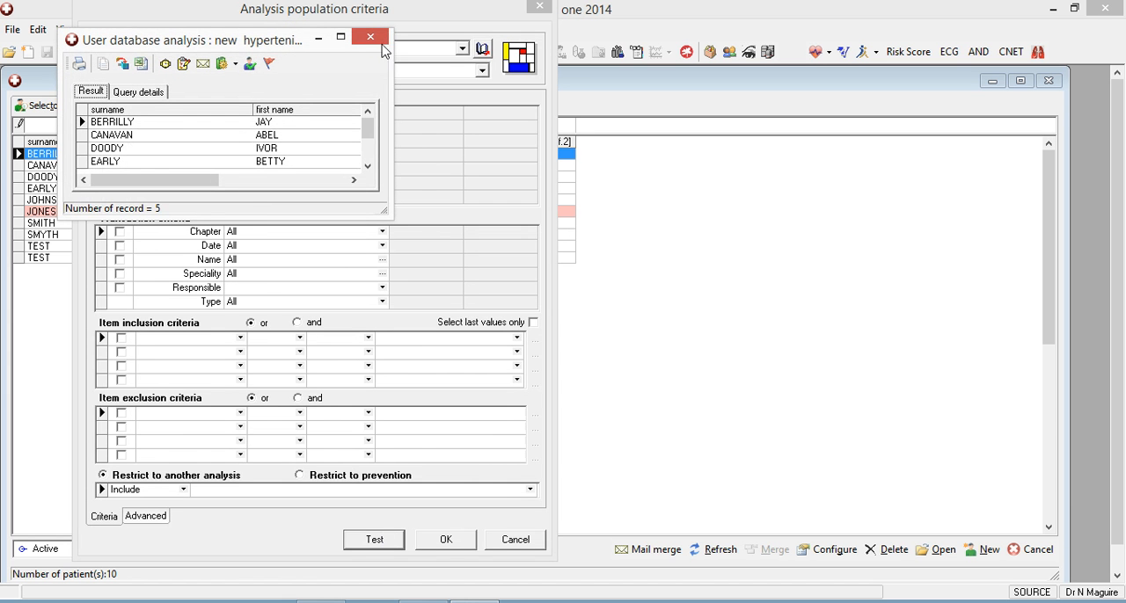
{"action": "left_click", "coordinate": [376, 43]}
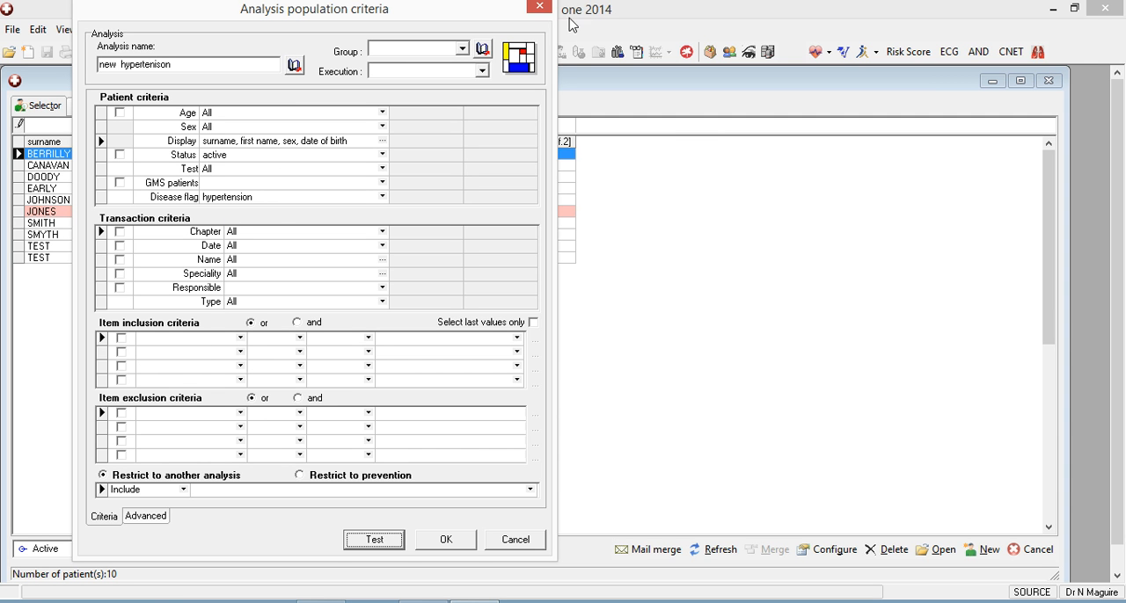
{"action": "left_click", "coordinate": [540, 7]}
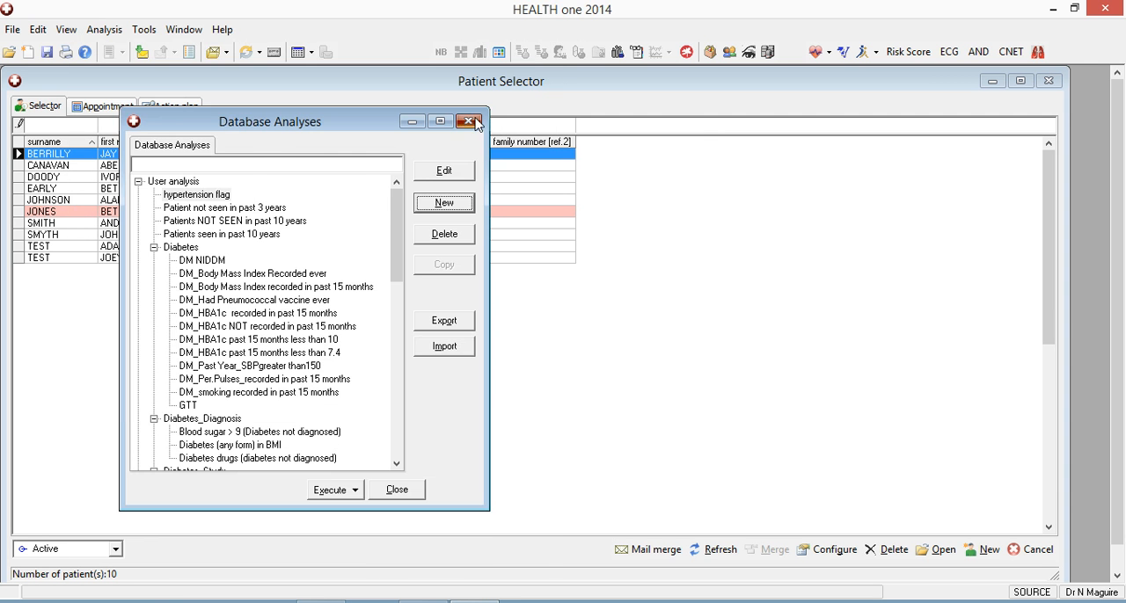
{"action": "left_click", "coordinate": [475, 122]}
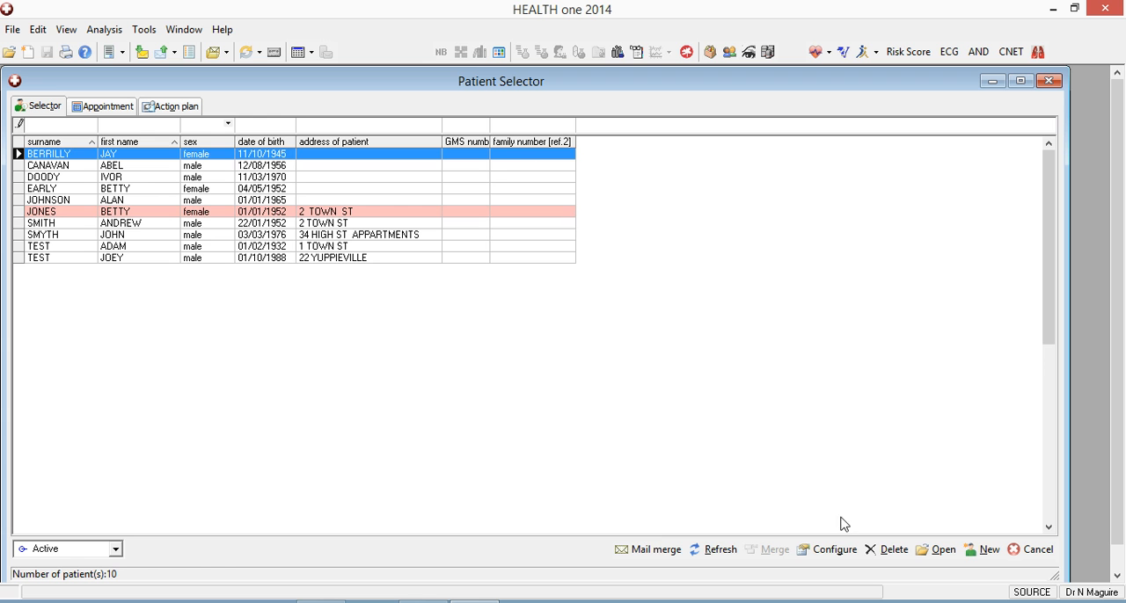
Configure the Patient Selector to display the Disease flag column.
{"action": "left_click", "coordinate": [818, 551]}
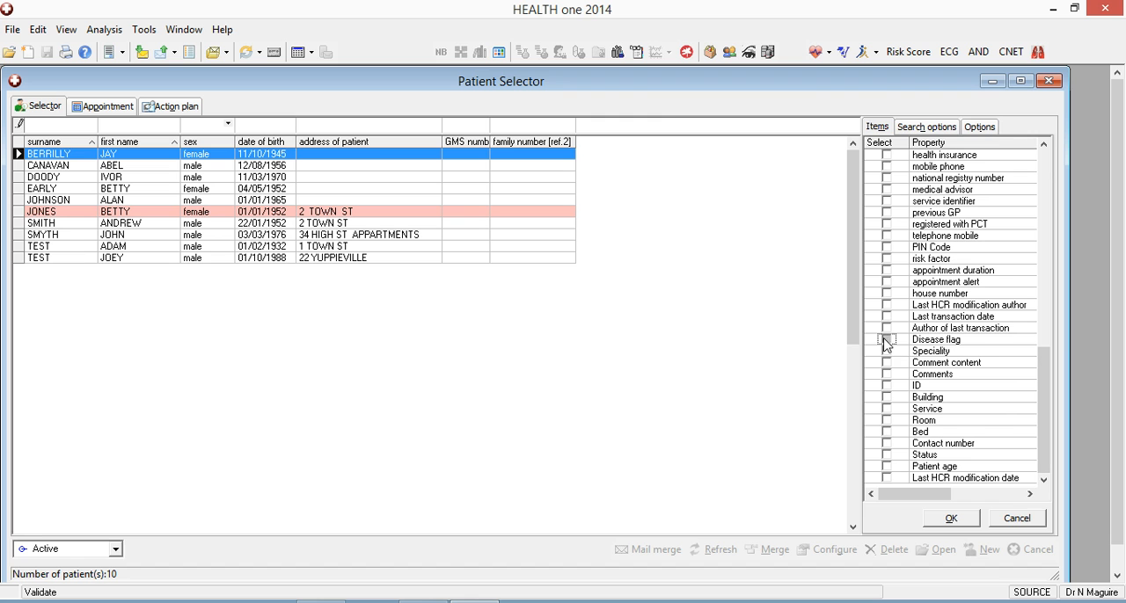
{"action": "left_click", "coordinate": [947, 521]}
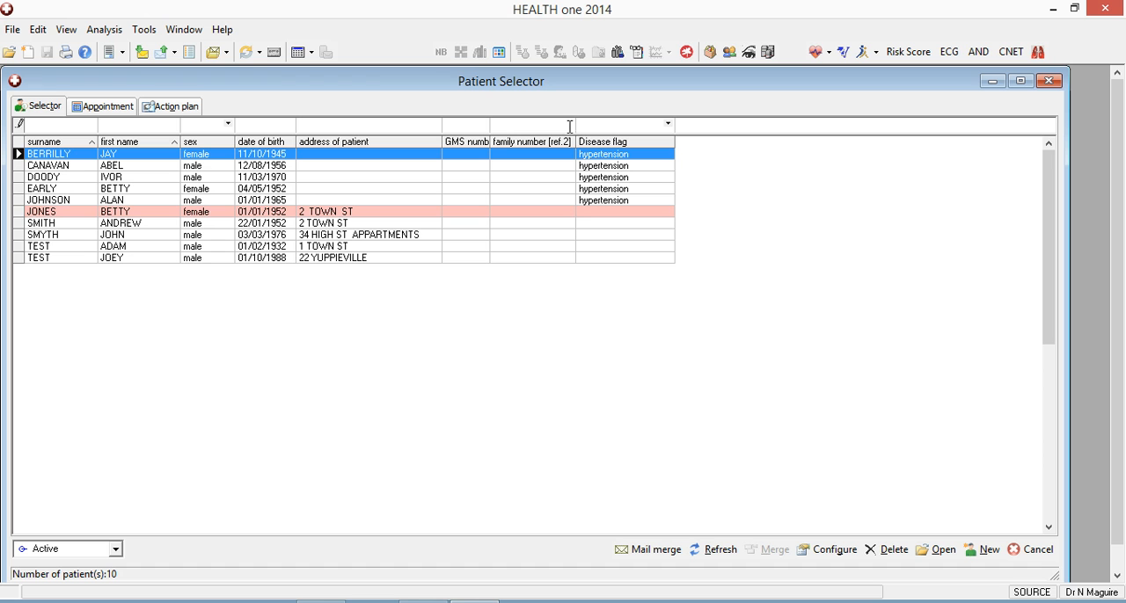
Filter the patient list by the disease flag "hypertension" and by sex "female".
{"action": "left_click", "coordinate": [606, 128]}
{"action": "type", "text": "hypertension"}
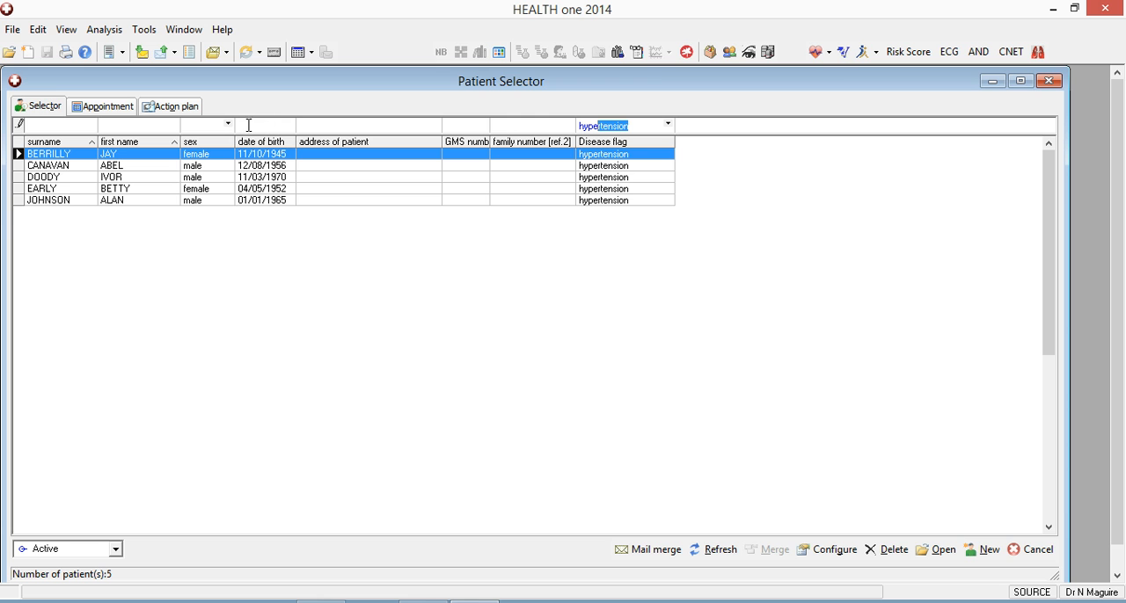
{"action": "left_click", "coordinate": [227, 124]}
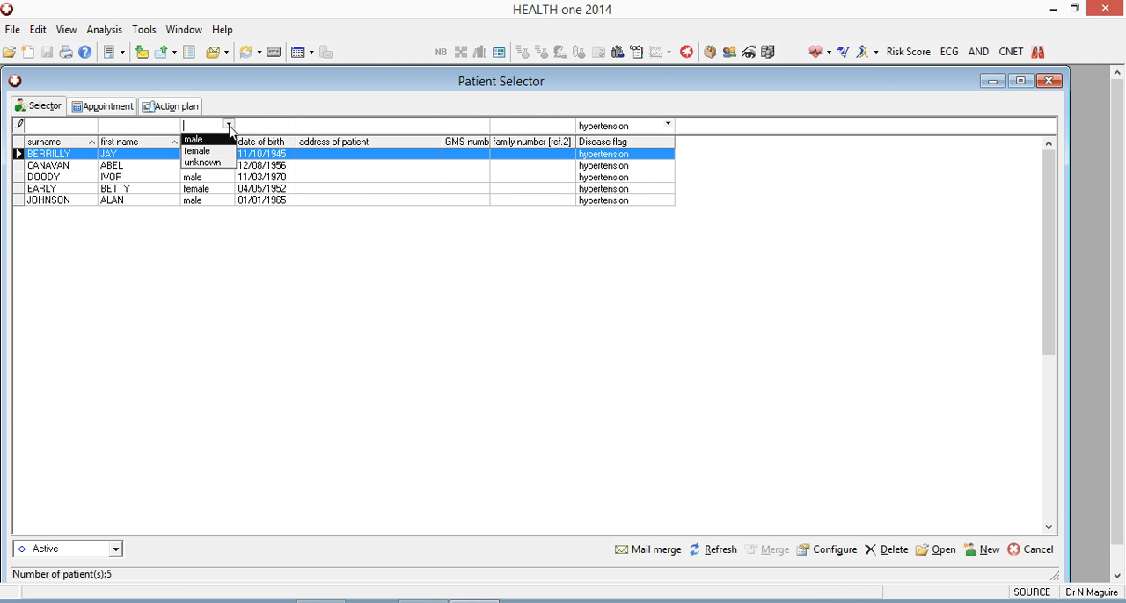
{"action": "left_click", "coordinate": [216, 151]}
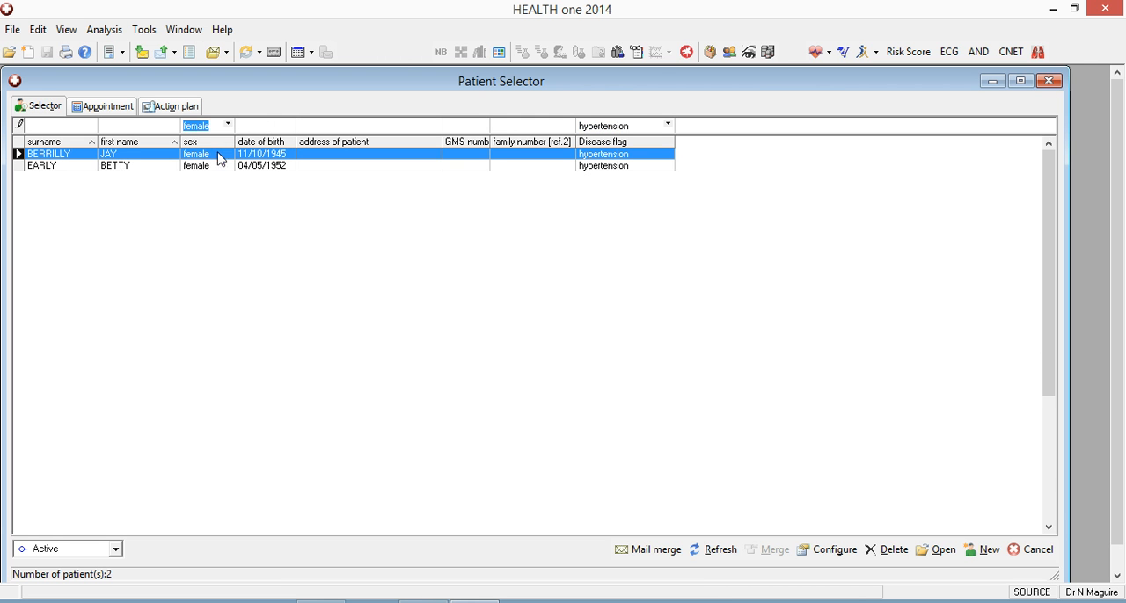